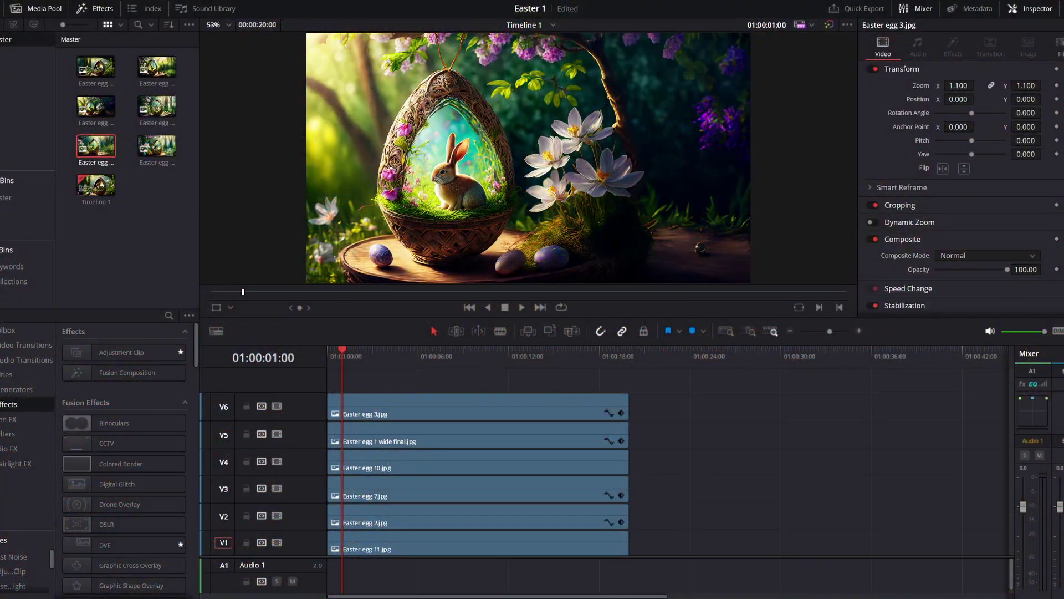
# - Combine the six stacked Easter egg image clips on V1 to V6 into a new Fusion clip
pyautogui.click(469, 407)
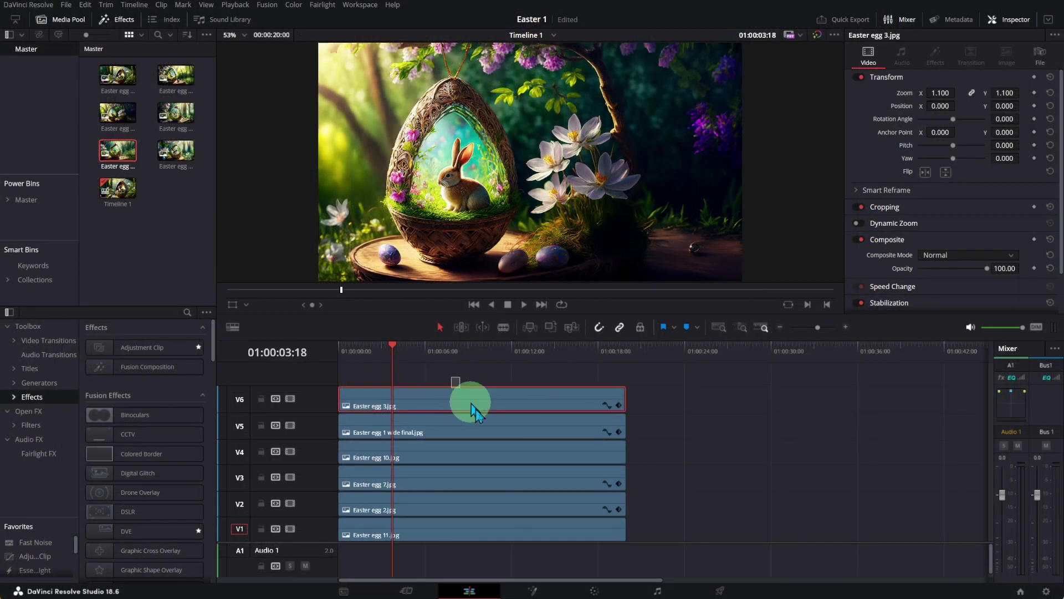
pyautogui.moveTo(472, 404); pyautogui.dragTo(535, 555)
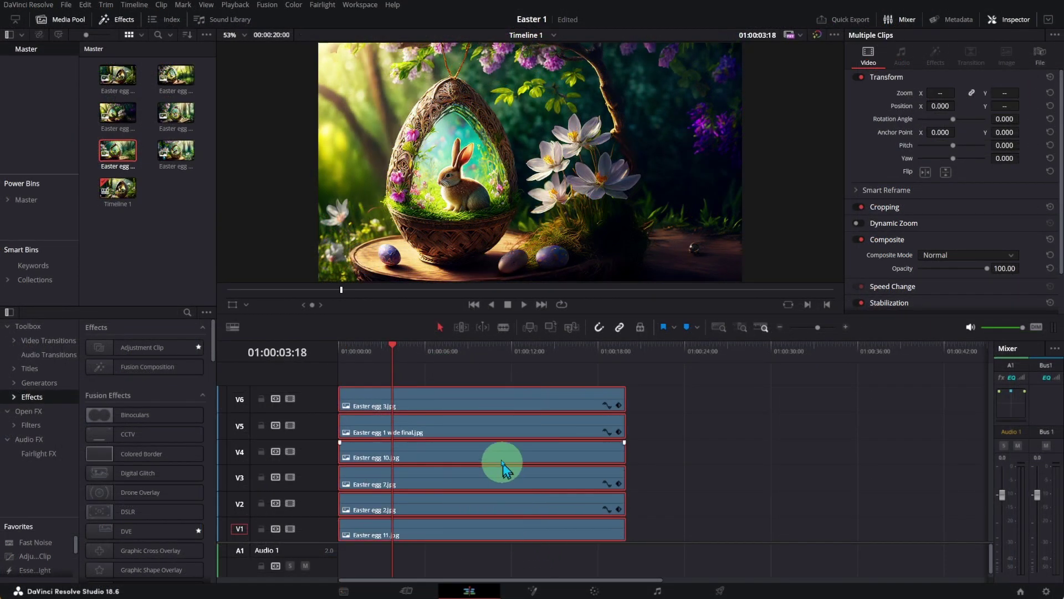
pyautogui.rightClick(494, 432)
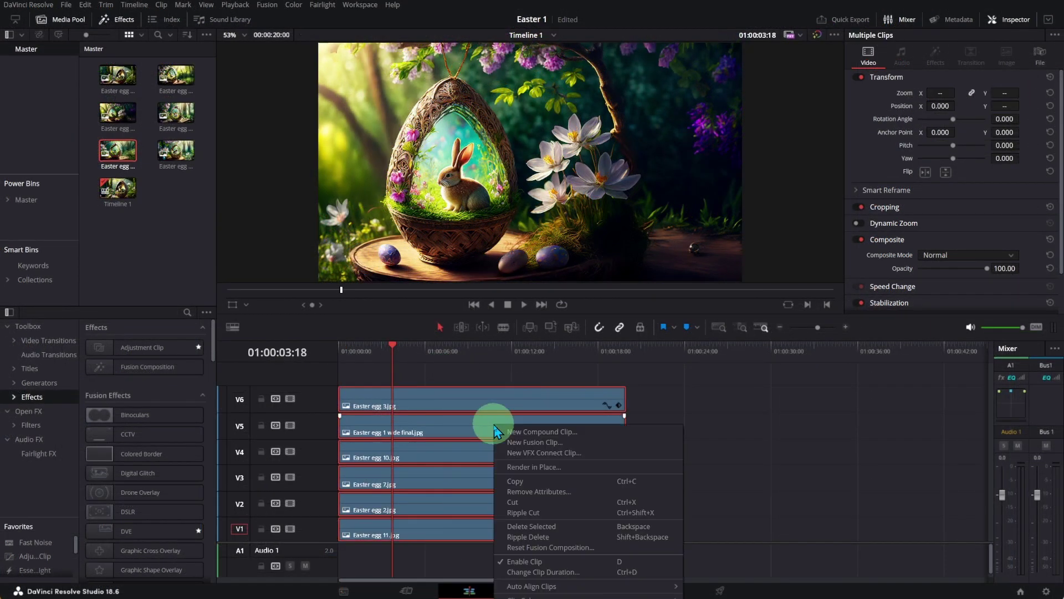
pyautogui.click(552, 448)
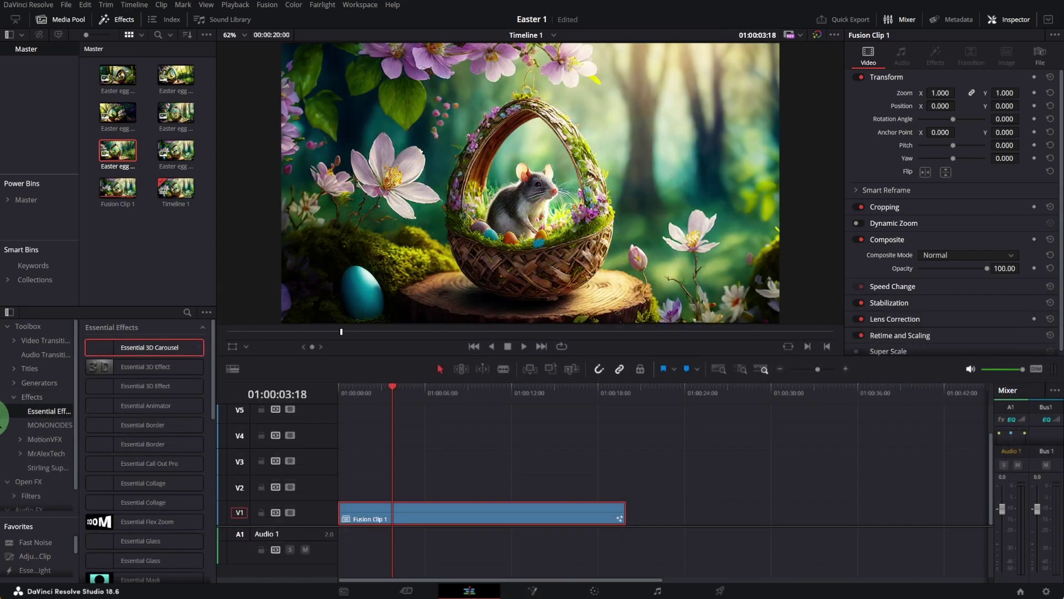
# - Apply the Essential 3D Carousel effect to the Fusion clip and scrub back to 01:00:02:07 to preview it
pyautogui.click(27, 399)
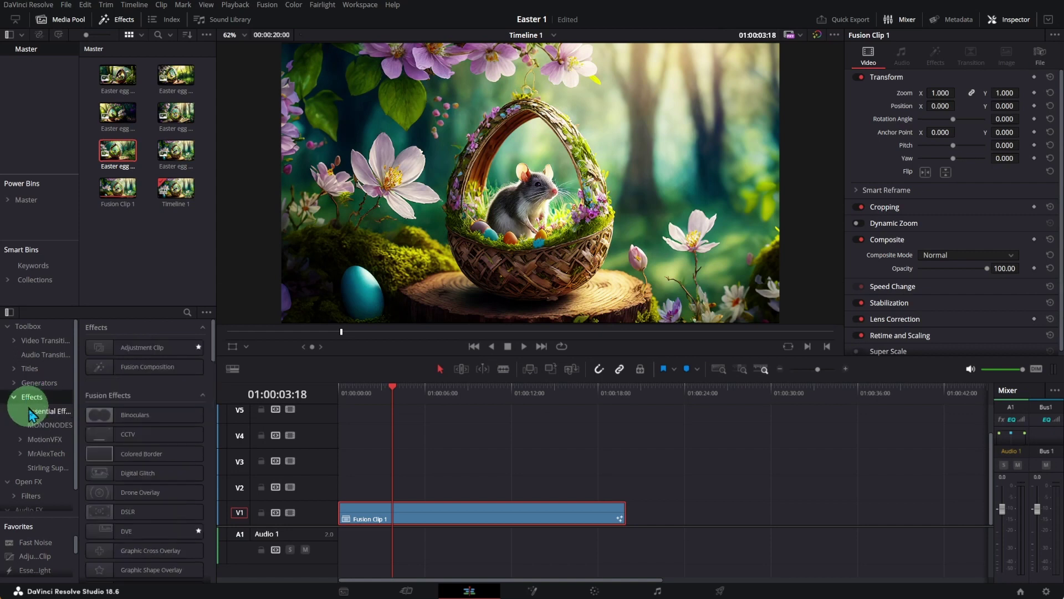
pyautogui.click(31, 415)
pyautogui.click(142, 347)
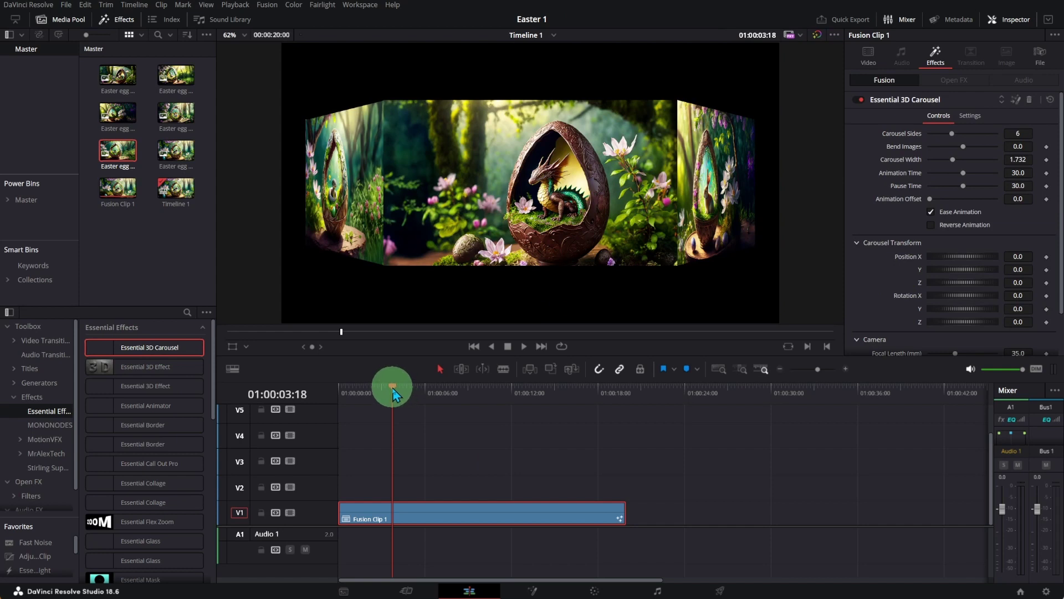
pyautogui.moveTo(396, 391); pyautogui.dragTo(371, 400)
# - Enable the Fusion effect filter render cache for Essential 3D Carousel on the clip and play it from the start
pyautogui.rightClick(537, 512)
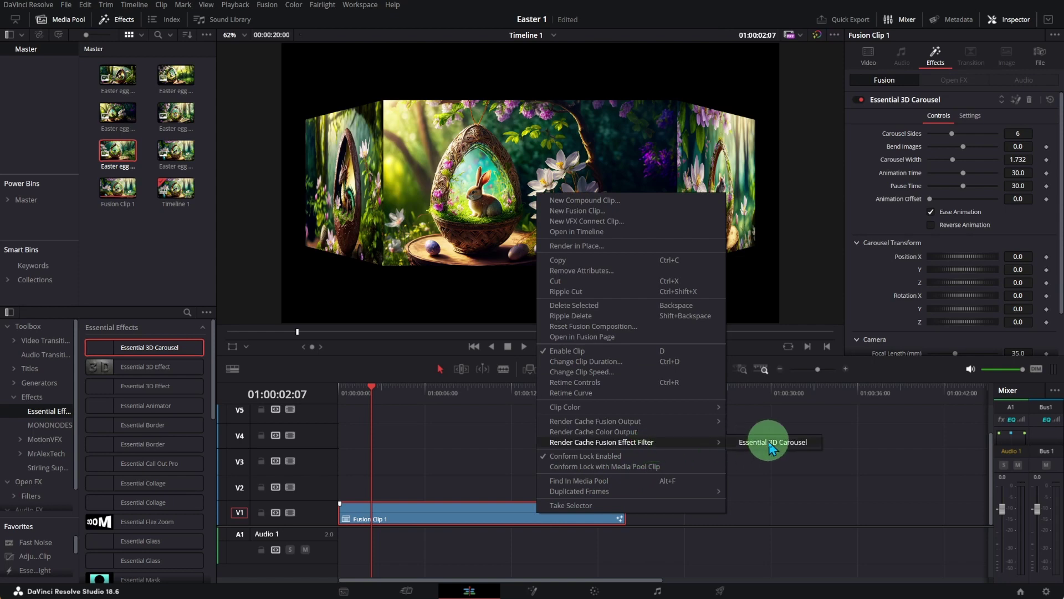
pyautogui.click(770, 447)
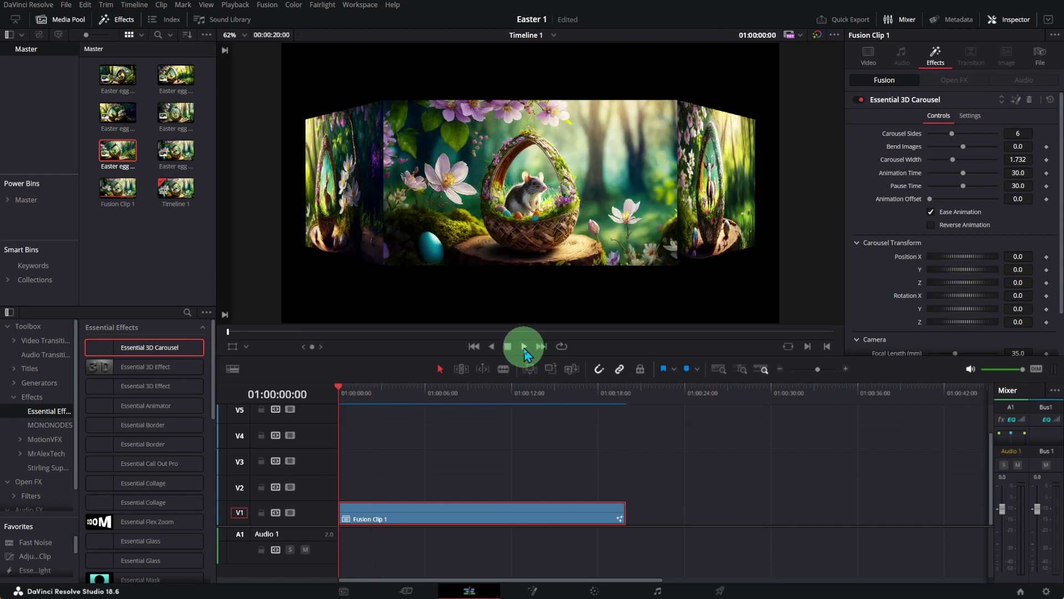
pyautogui.click(524, 346)
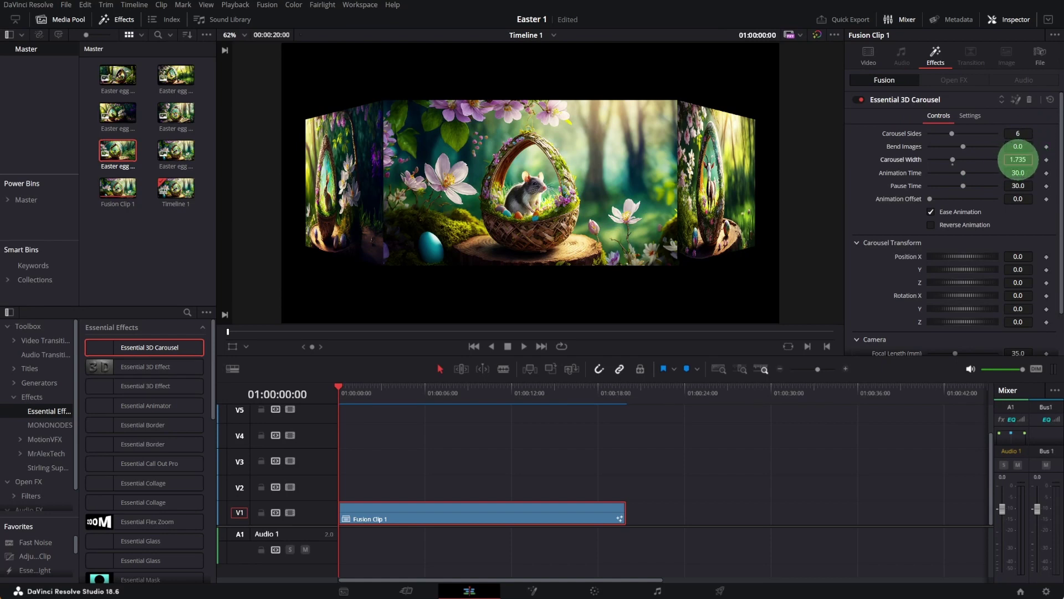
# - Set the Carousel Width to 1.855 and Bend Images to -0.049, and play the carousel from the start
pyautogui.moveTo(1019, 159); pyautogui.dragTo(1056, 160)
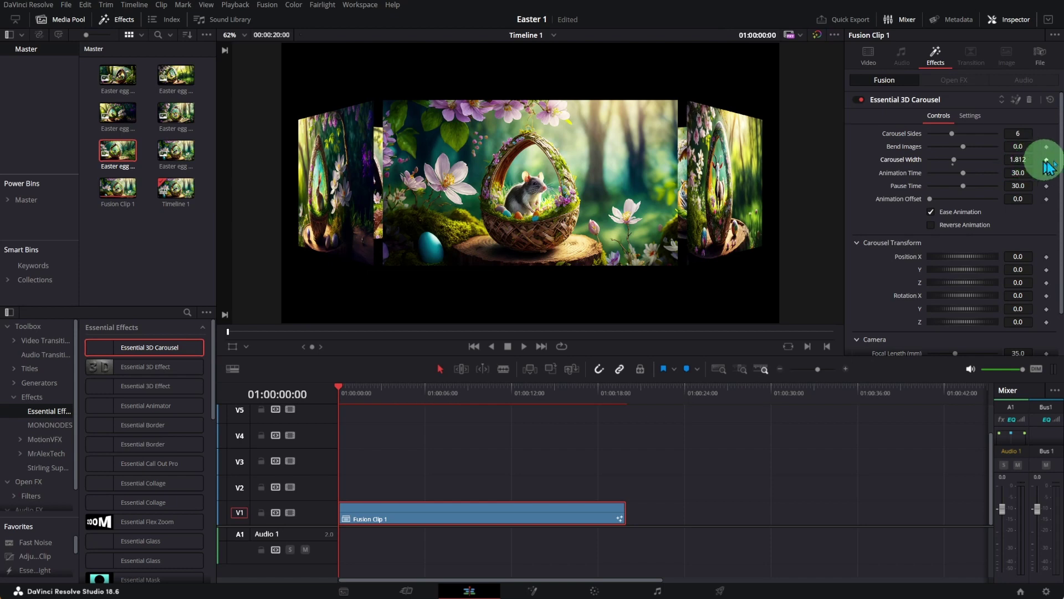
pyautogui.click(524, 347)
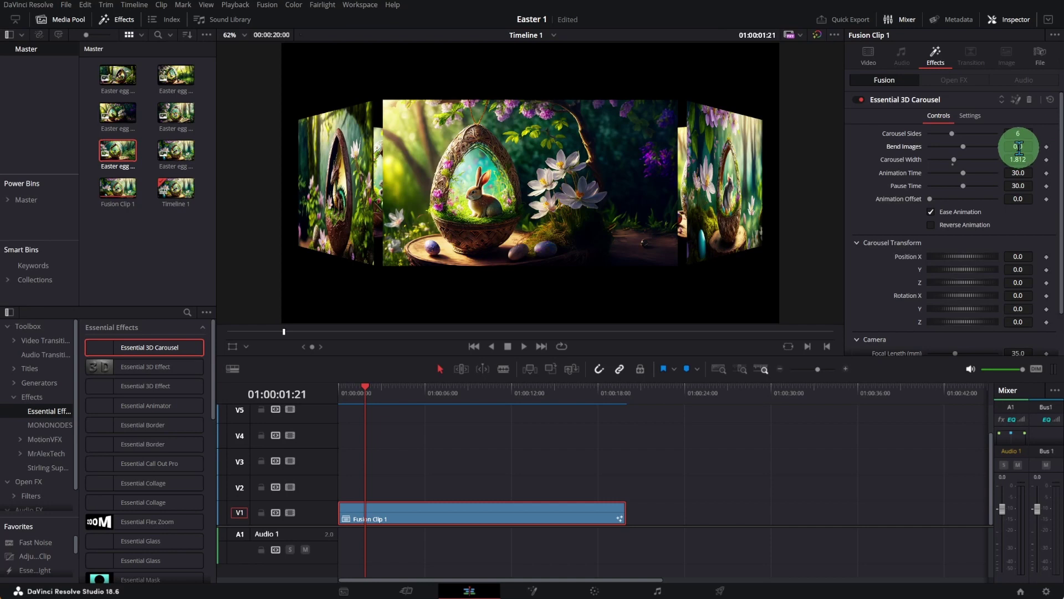
pyautogui.moveTo(1013, 147)
pyautogui.mouseDown()
pyautogui.moveTo(991, 148)
pyautogui.moveTo(1054, 147)
pyautogui.moveTo(1009, 150)
pyautogui.mouseUp()
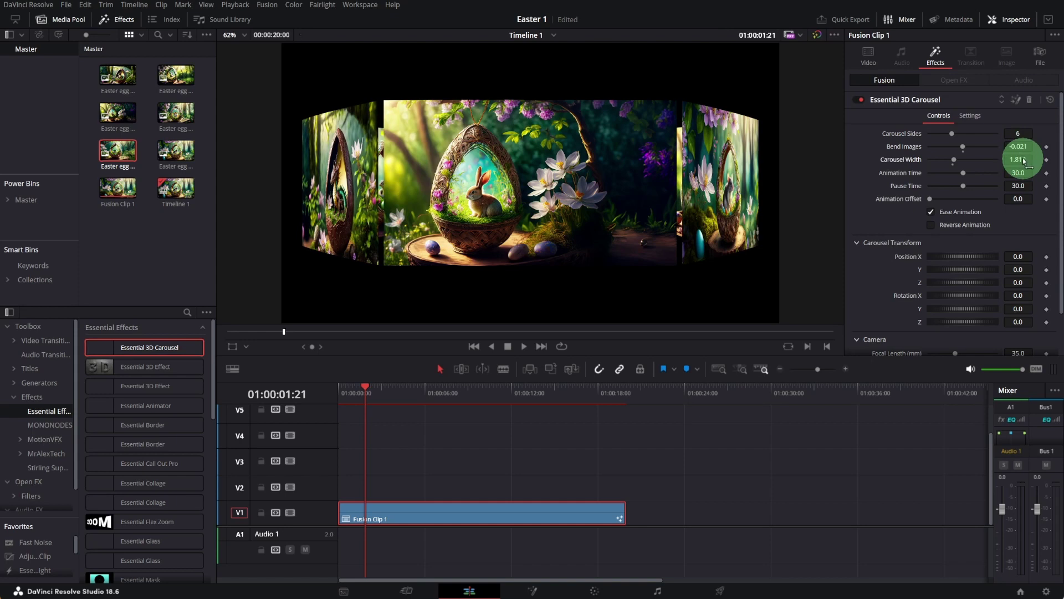
pyautogui.moveTo(1020, 155)
pyautogui.mouseDown()
pyautogui.moveTo(1046, 157)
pyautogui.moveTo(1007, 146)
pyautogui.mouseUp()
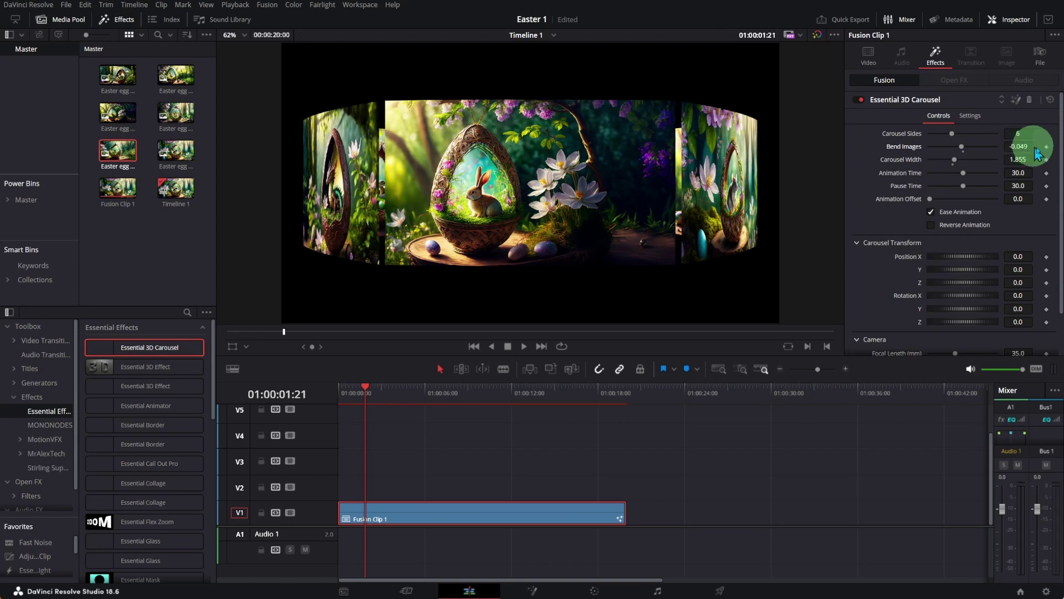
pyautogui.moveTo(369, 395); pyautogui.dragTo(340, 388)
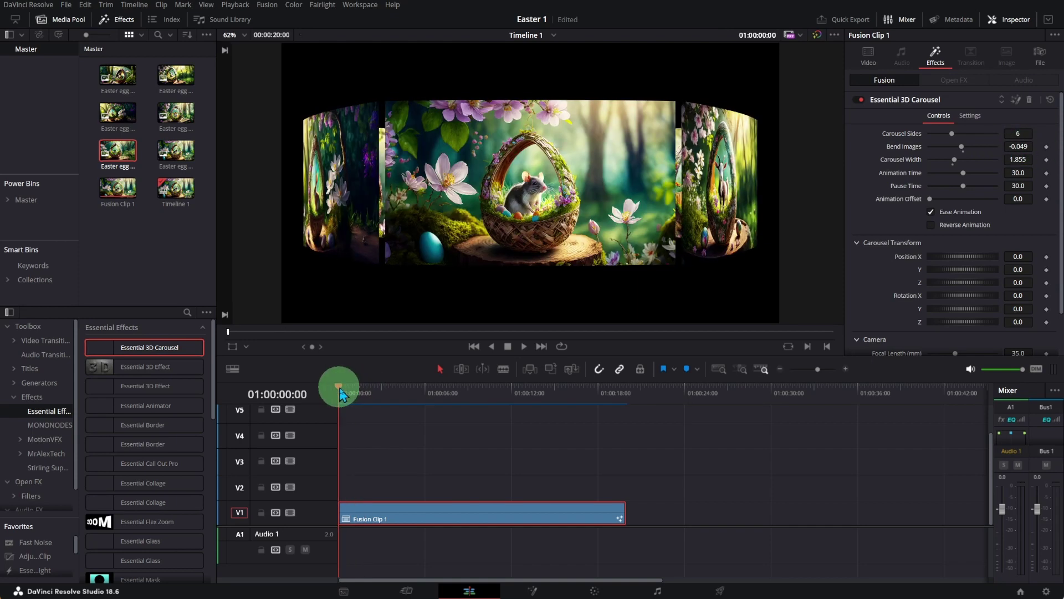
pyautogui.click(525, 349)
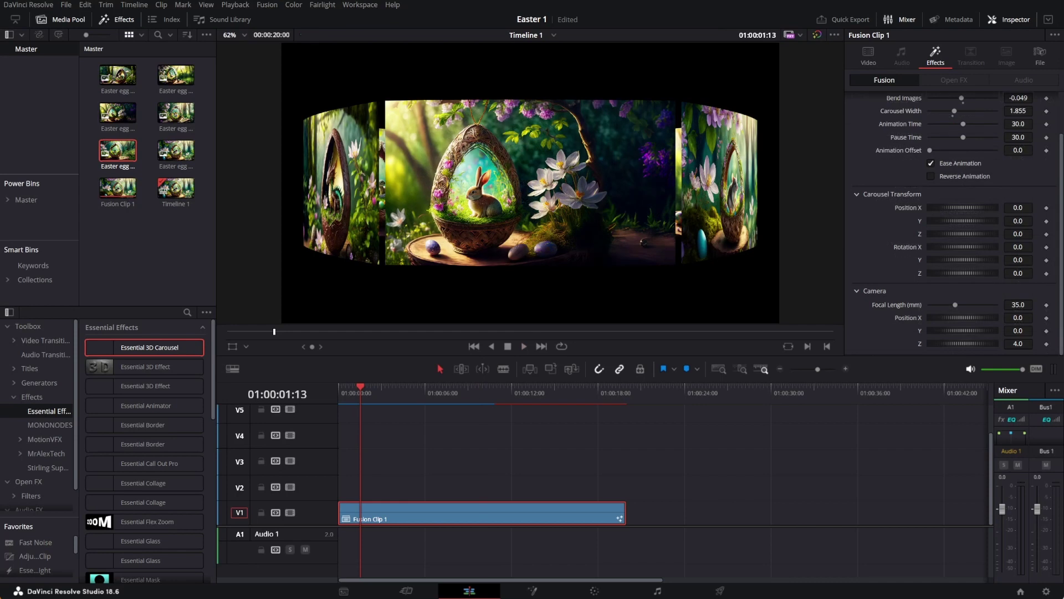
# - Set the carousel's Rotation X to 90 and the camera's focal length to 20 mm to view the whole ring
pyautogui.moveTo(962, 255); pyautogui.dragTo(991, 247)
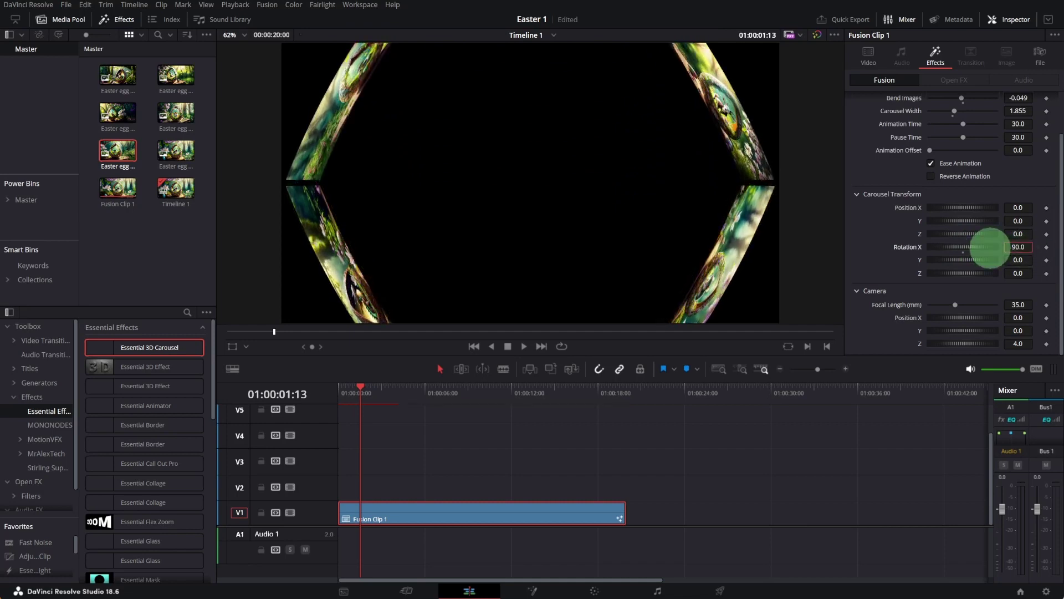
pyautogui.click(1025, 248)
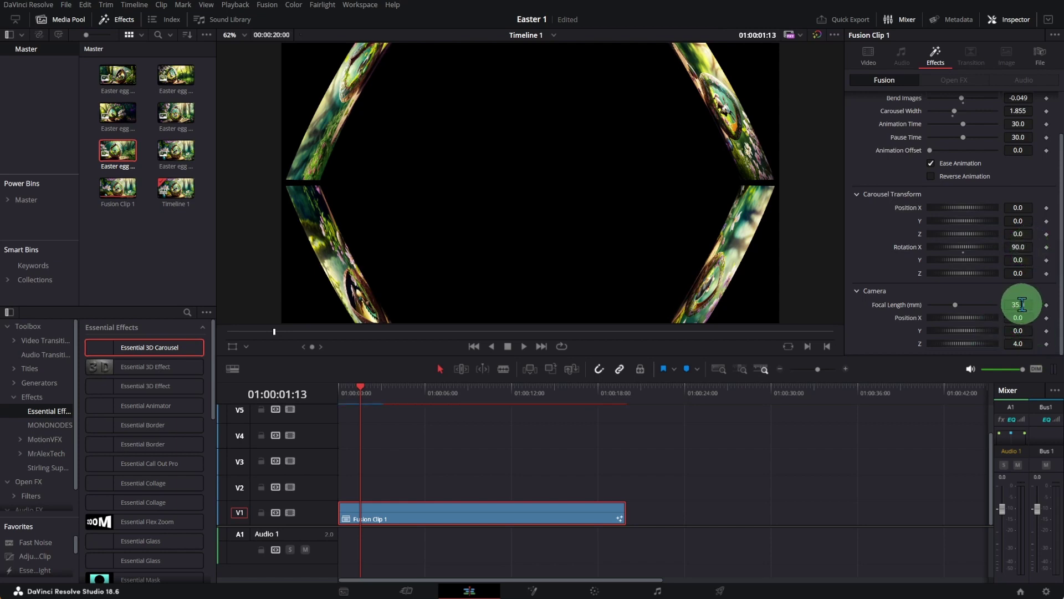
pyautogui.moveTo(1010, 305); pyautogui.dragTo(1014, 305)
# - Set Bend Images to -0.078 to round the carousel ring and play back the animation
pyautogui.scroll(2, 1015, 133)
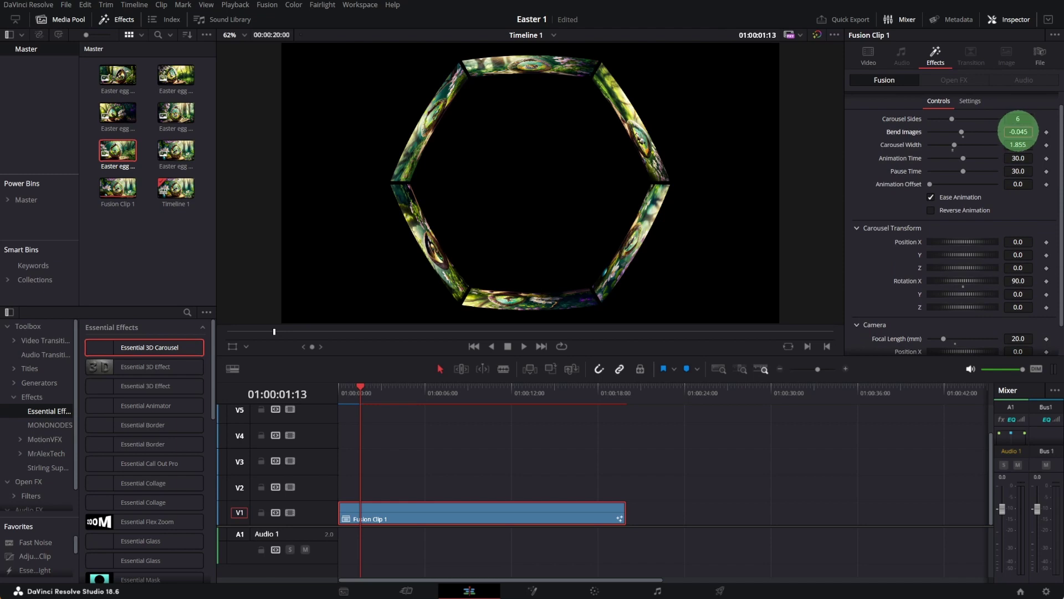
pyautogui.moveTo(1017, 132)
pyautogui.mouseDown()
pyautogui.moveTo(1029, 132)
pyautogui.moveTo(1014, 131)
pyautogui.mouseUp()
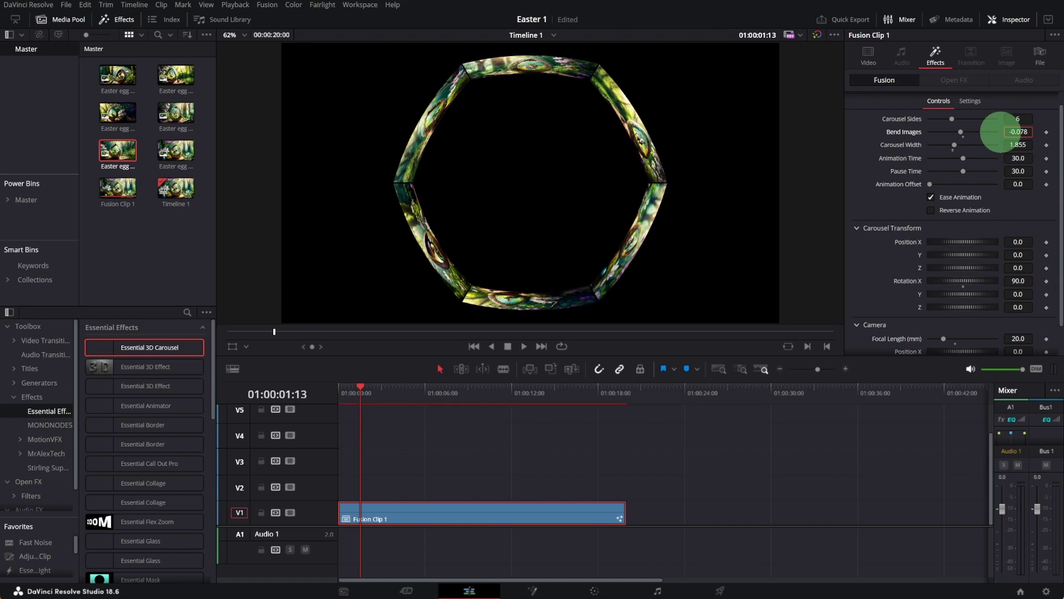
pyautogui.click(524, 346)
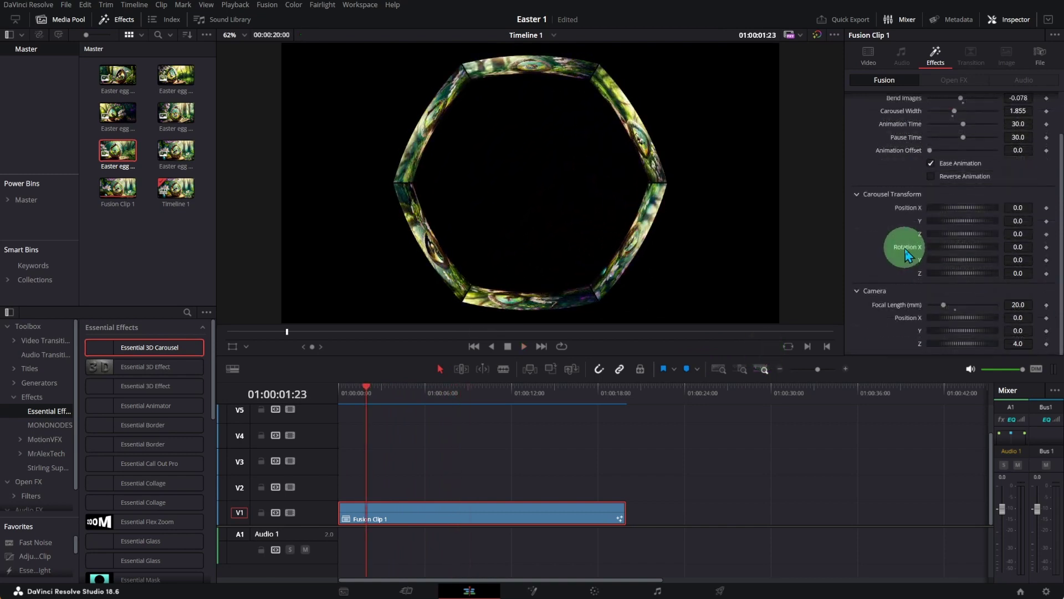
# - Reset the carousel's Rotation X, set the camera's focal length to 45 mm and play back the result
pyautogui.doubleClick(905, 248)
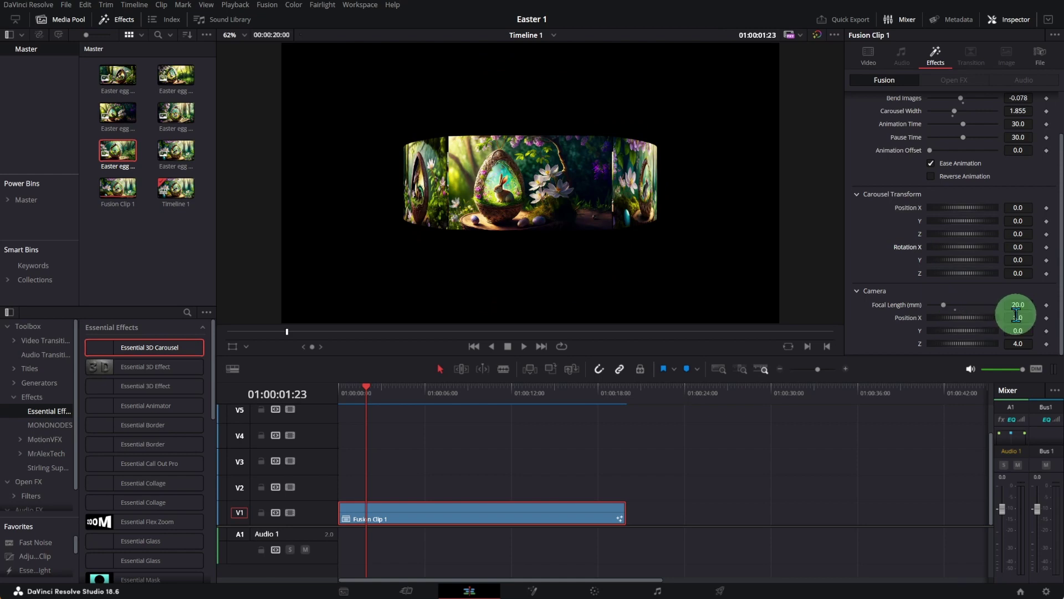
pyautogui.moveTo(1021, 306); pyautogui.dragTo(1026, 306)
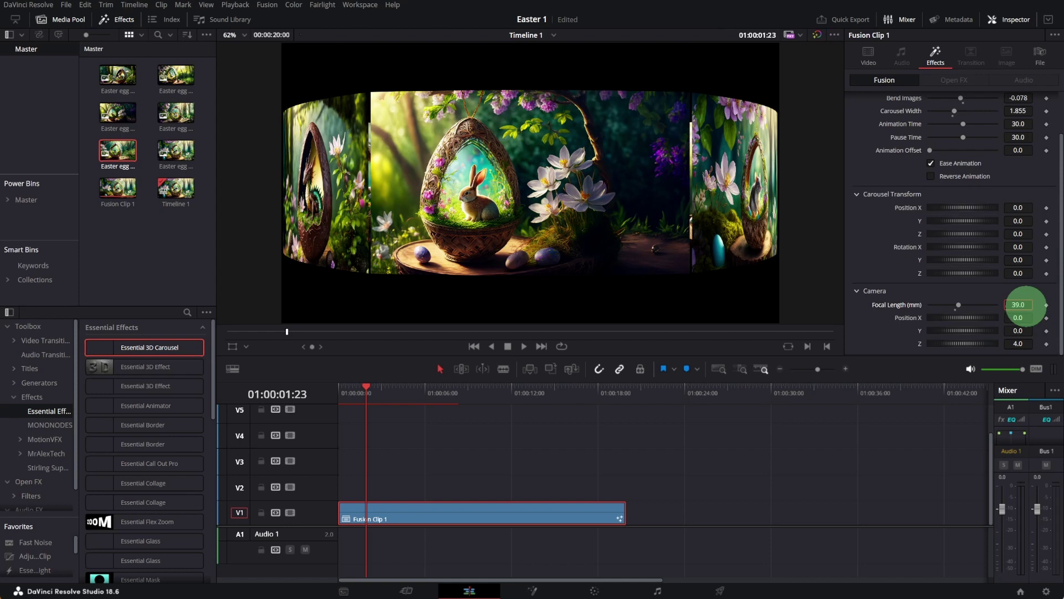
pyautogui.moveTo(1029, 306); pyautogui.dragTo(1018, 307)
pyautogui.click(524, 346)
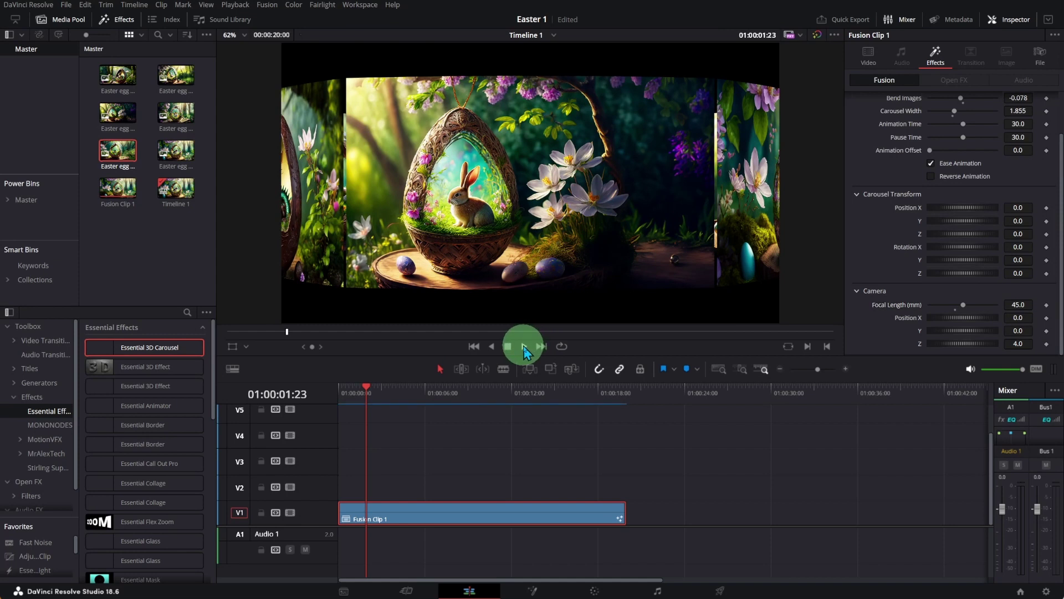